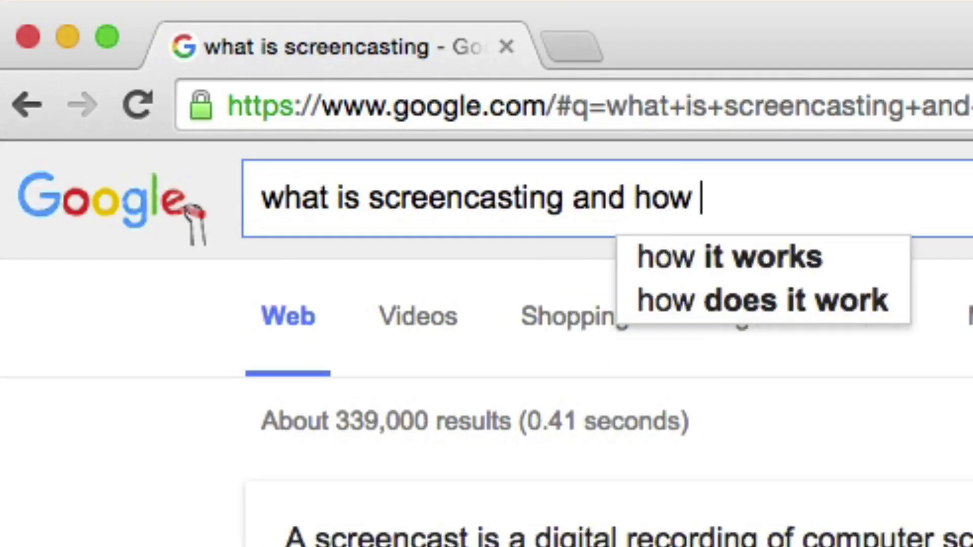
Step: Search Google for 'what is screencasting and how do i do it'
{"action": "type", "text": "do i do it..."}
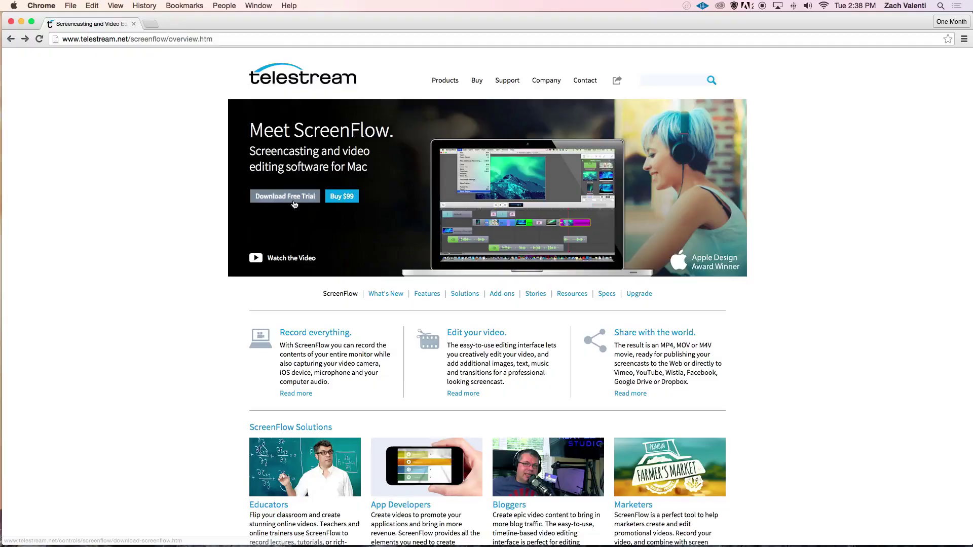
Step: Open the ScreenFlow free trial form, then launch ScreenFlow via Spotlight 'screen' and show New Recording settings
{"action": "left_click", "coordinate": [294, 202]}
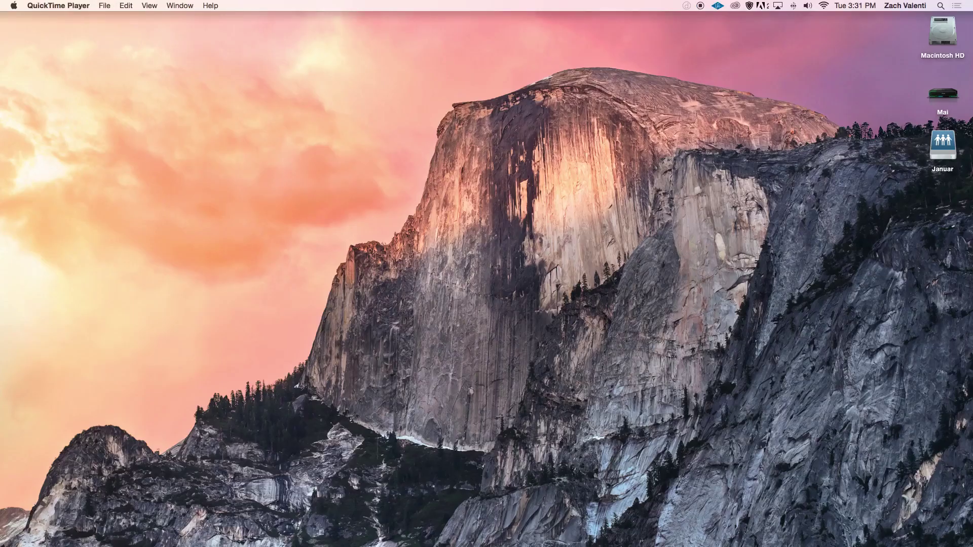
{"action": "key", "text": "super+space"}
{"action": "type", "text": "screen"}
{"action": "key", "text": "Return"}
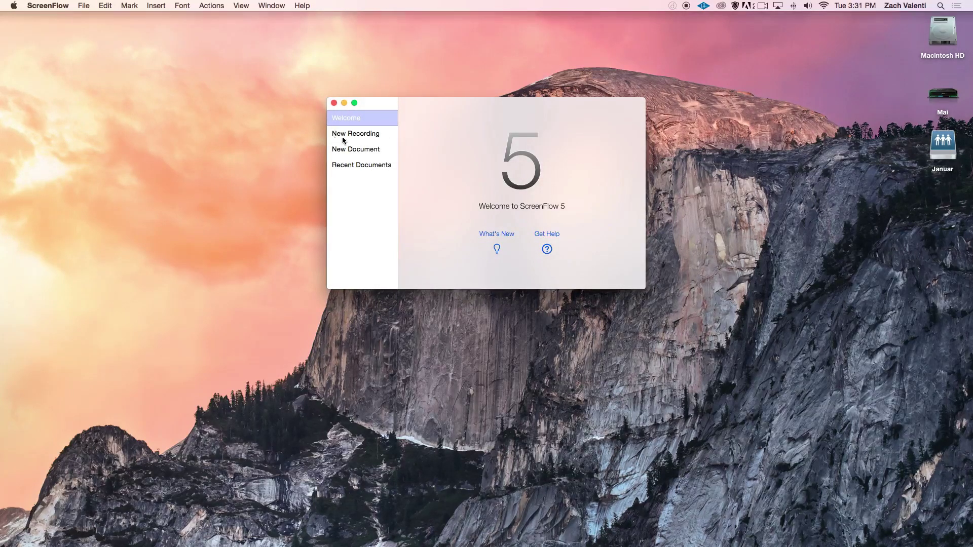
{"action": "left_click", "coordinate": [369, 140]}
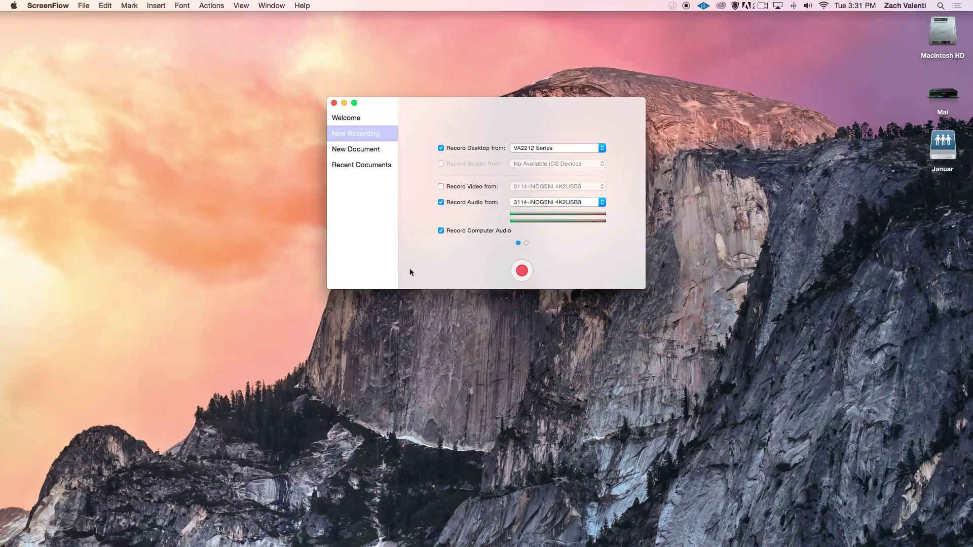
{"action": "left_click", "coordinate": [536, 150]}
{"action": "left_click", "coordinate": [537, 149]}
{"action": "left_click", "coordinate": [530, 148]}
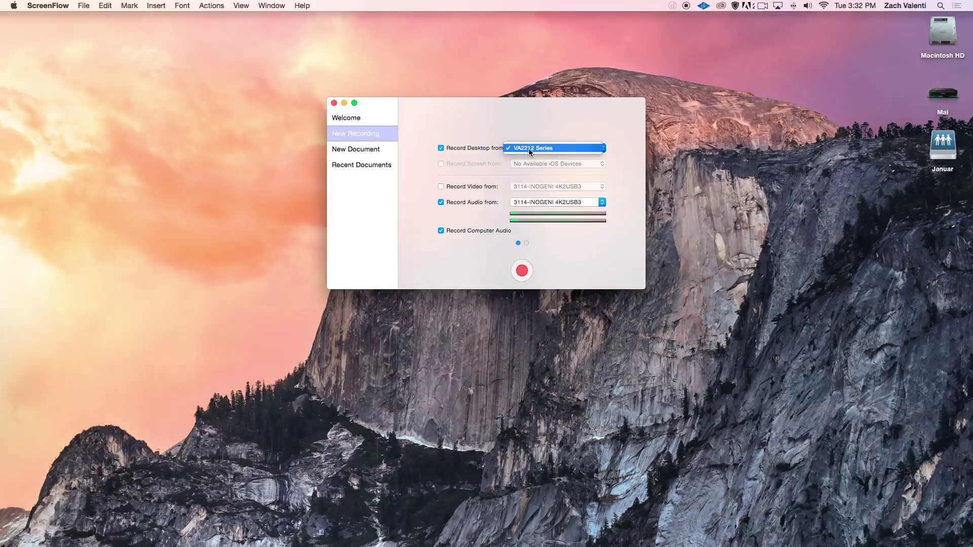
{"action": "left_click", "coordinate": [529, 148]}
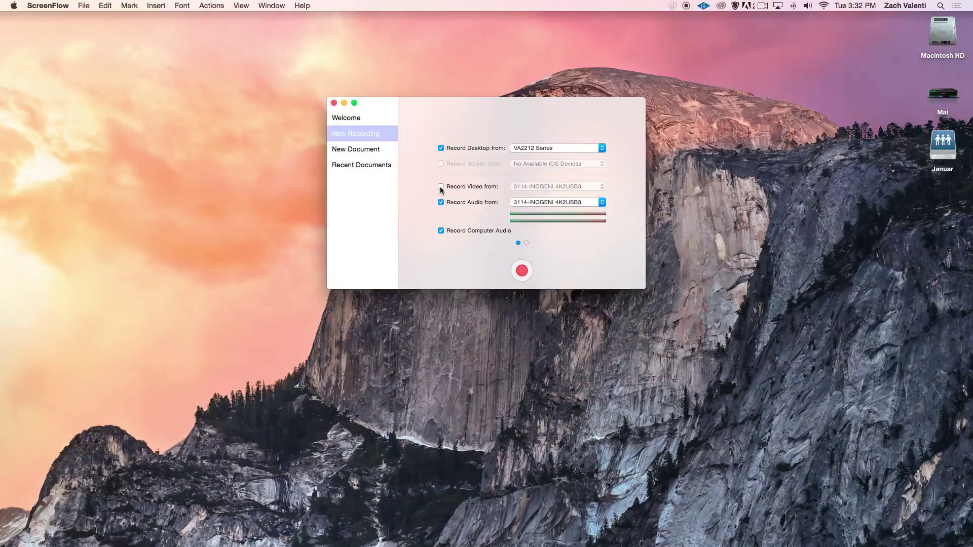
Step: Enable video recording from the 3114-INOGENI 4K2USB3 camera at 1920 x 1080, after briefly trying 1280 x 720
{"action": "left_click", "coordinate": [440, 187]}
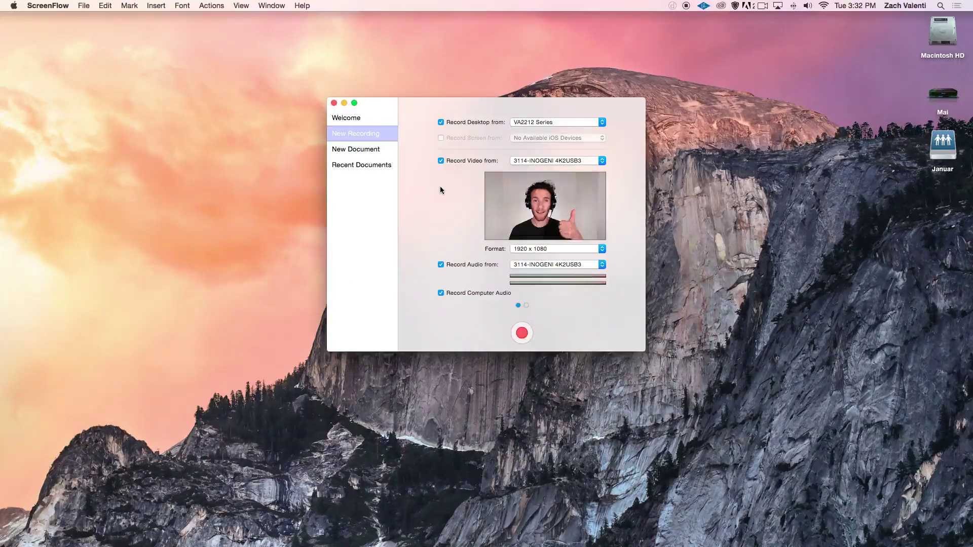
{"action": "left_click", "coordinate": [566, 252]}
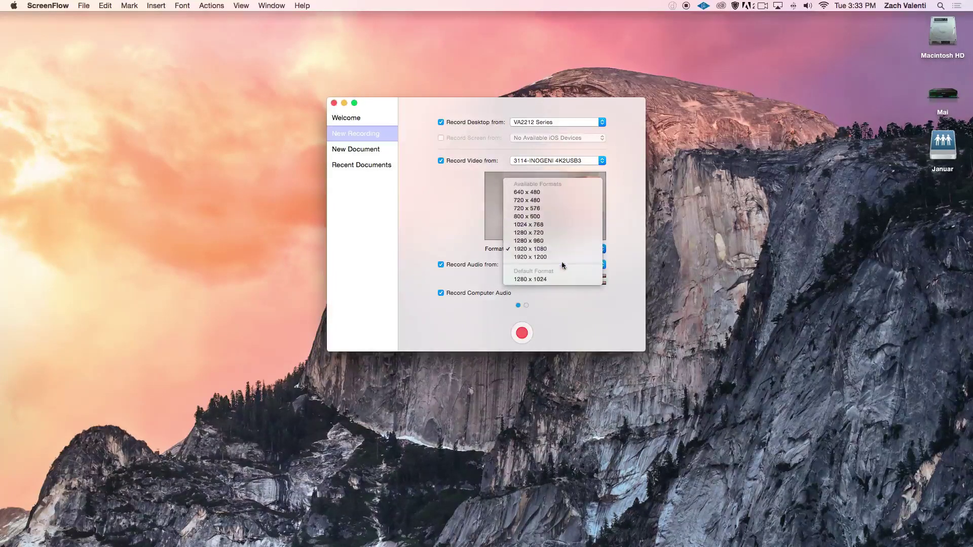
{"action": "left_click", "coordinate": [544, 250]}
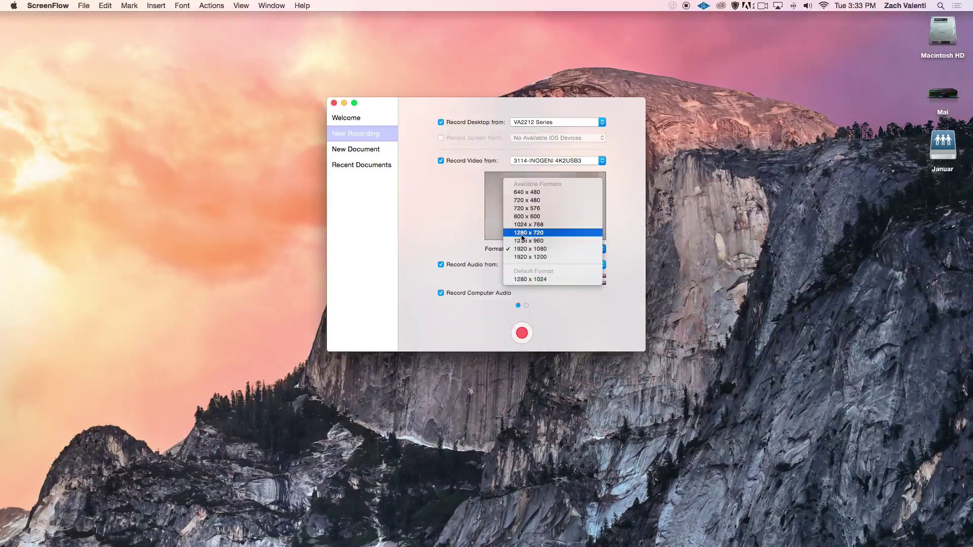
{"action": "left_click", "coordinate": [540, 234]}
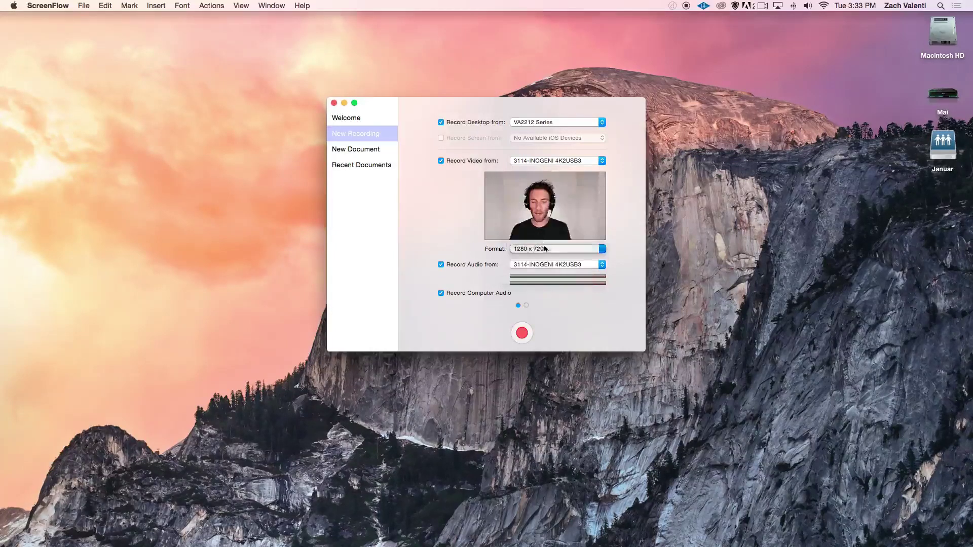
{"action": "left_click", "coordinate": [551, 249]}
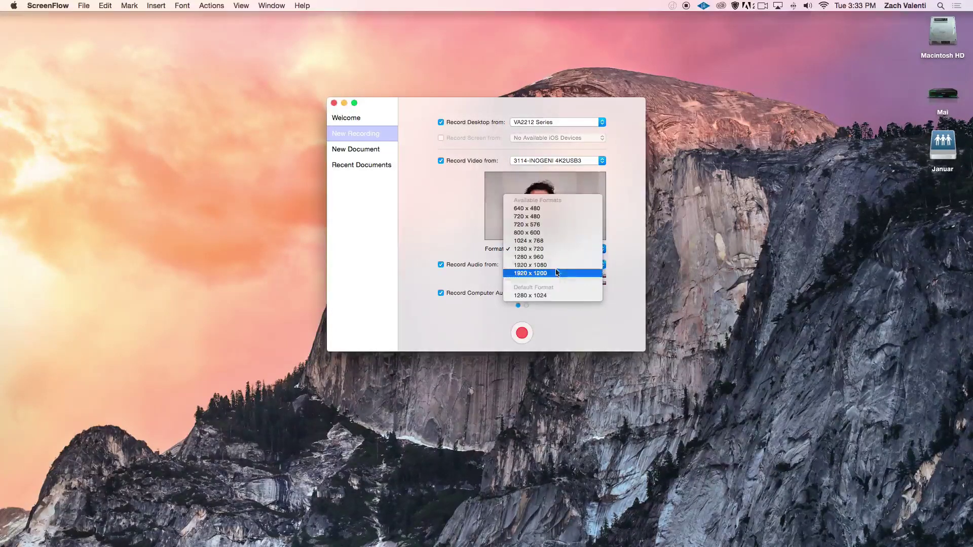
{"action": "left_click", "coordinate": [560, 264]}
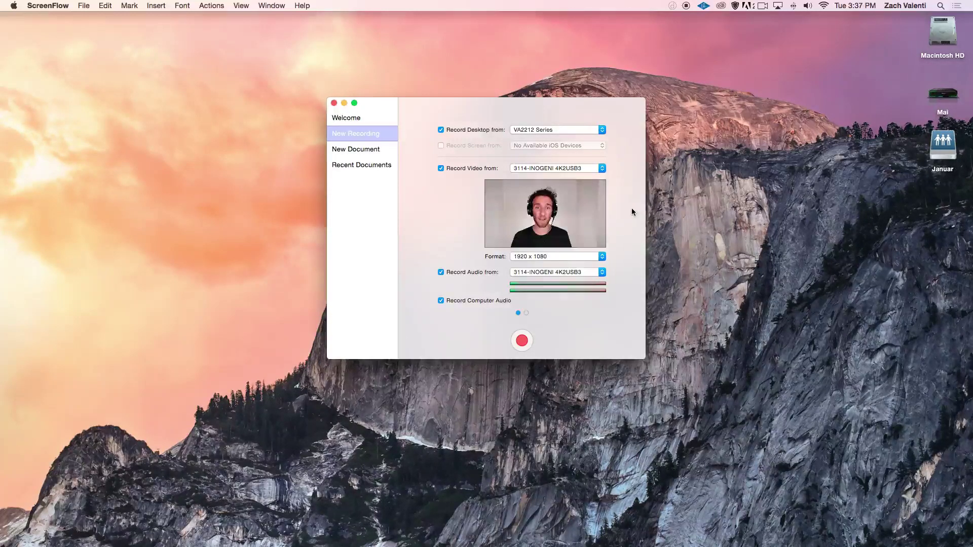
{"action": "left_click", "coordinate": [441, 168]}
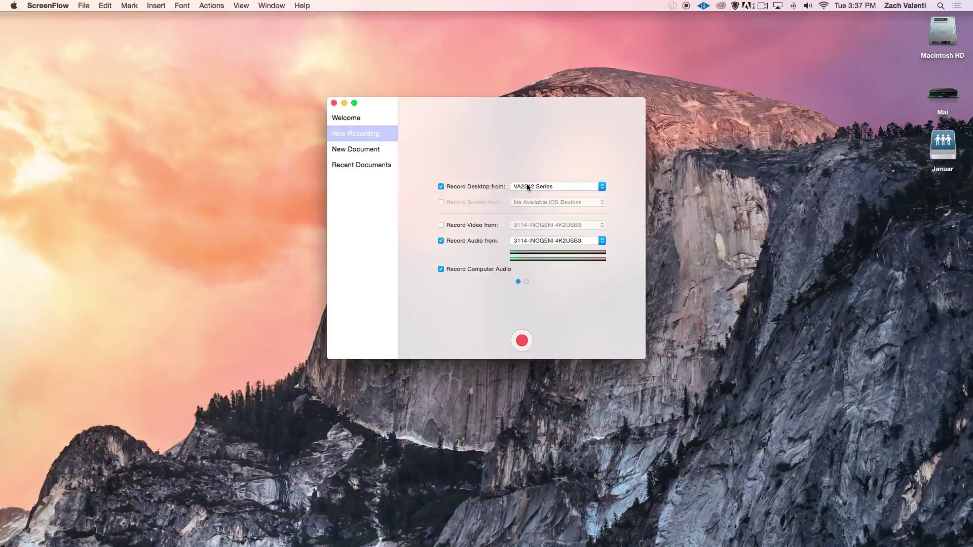
{"action": "left_click", "coordinate": [555, 239]}
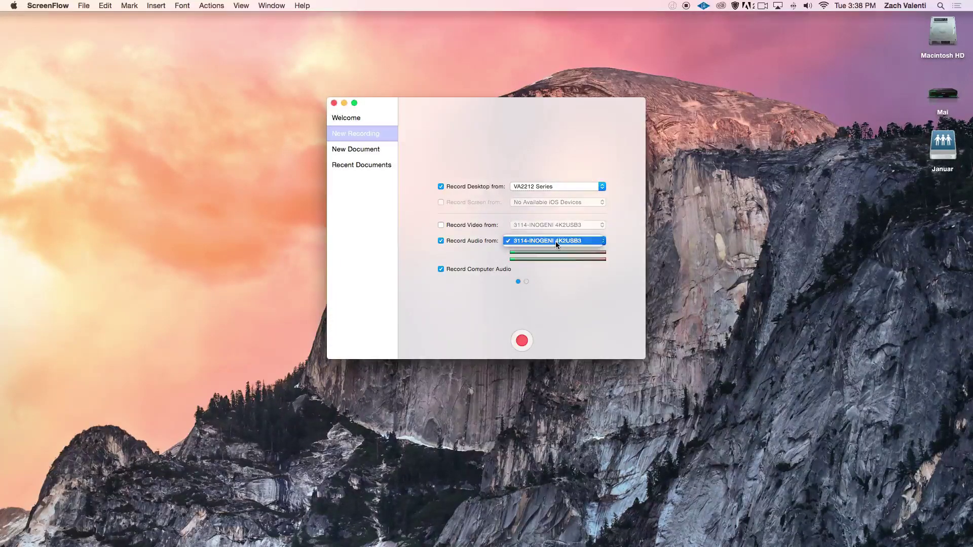
{"action": "left_click", "coordinate": [557, 244]}
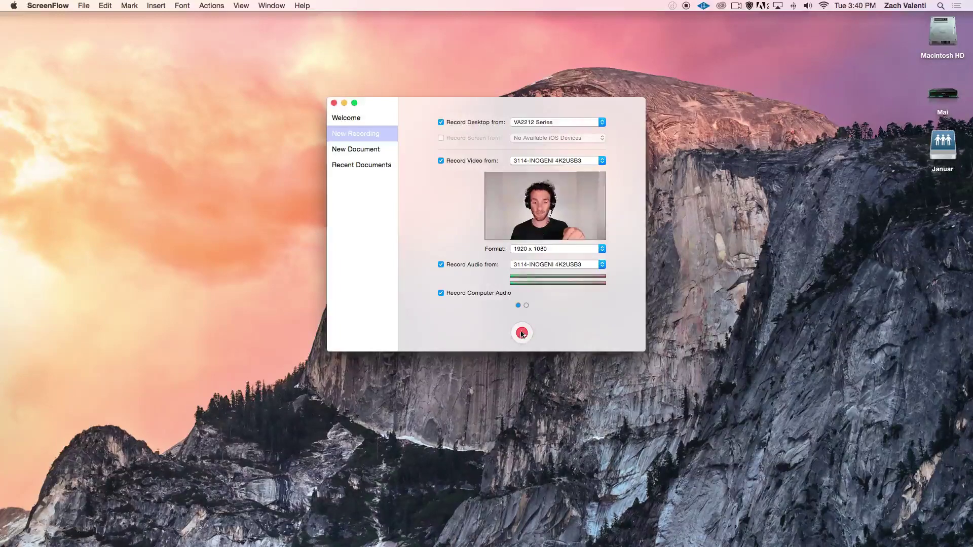
Step: Start recording the desktop, webcam and audio from the New Recording pane
{"action": "left_click", "coordinate": [522, 333]}
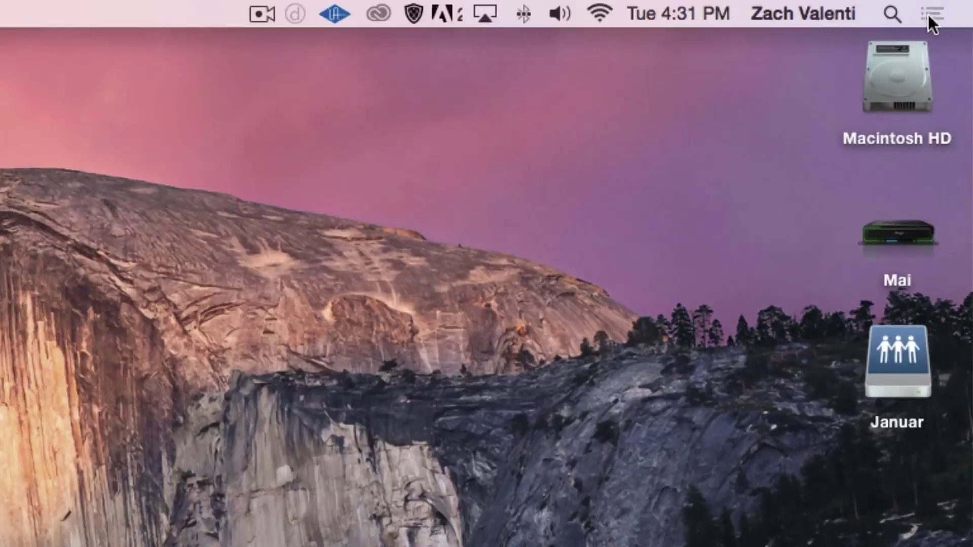
Step: Leave Do Not Disturb switched on in Notification Center and bring up ScreenFlow's recording controls
{"action": "left_click", "coordinate": [928, 17]}
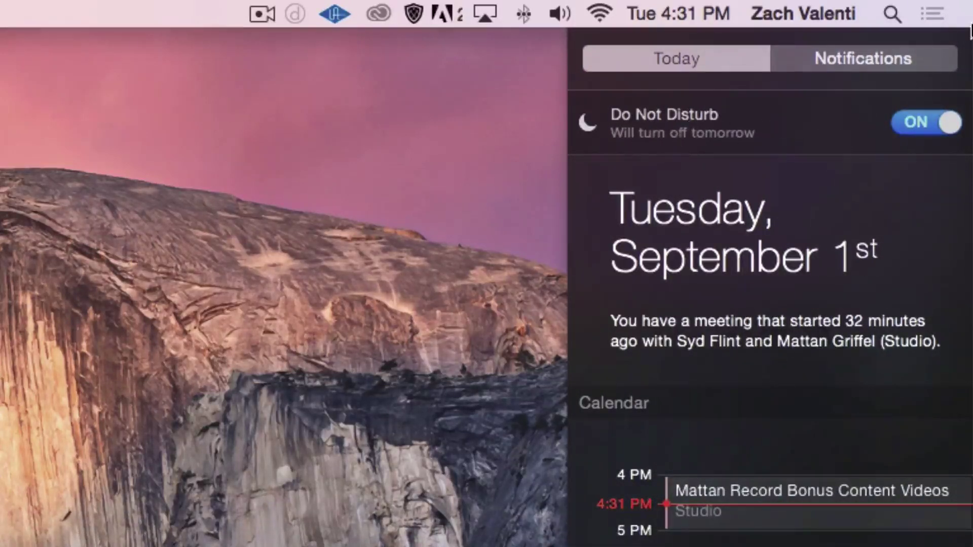
{"action": "left_click", "coordinate": [938, 17], "text": "alt"}
{"action": "left_click", "coordinate": [938, 17], "text": "alt"}
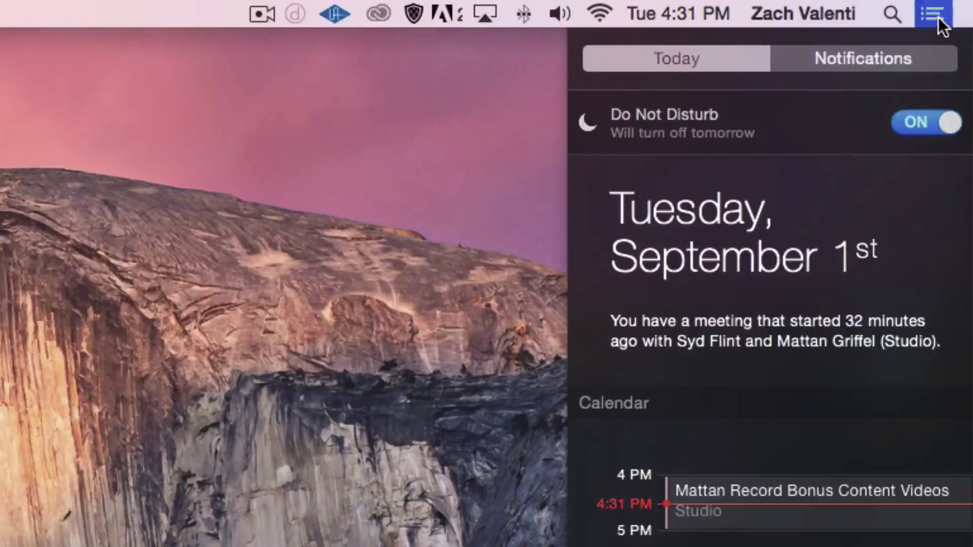
{"action": "left_click", "coordinate": [939, 17], "text": "alt"}
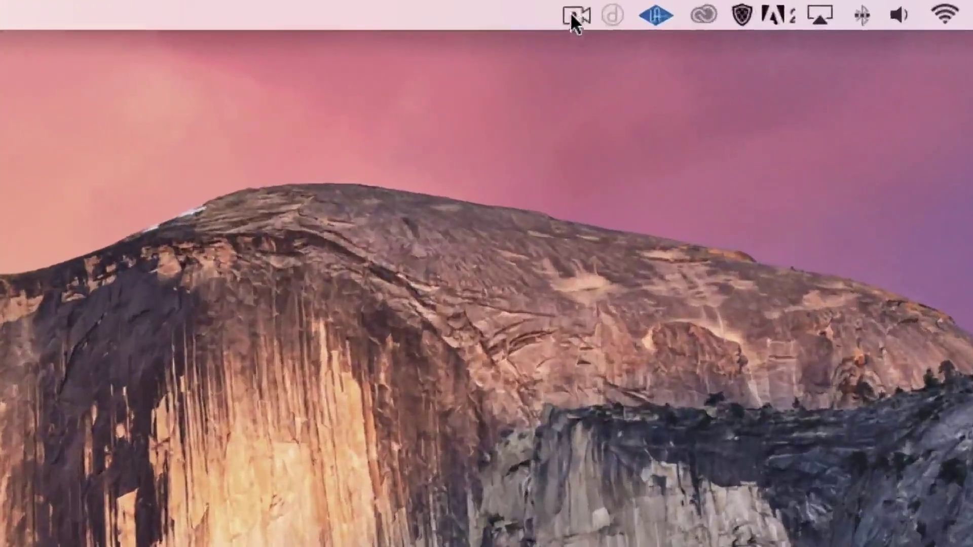
{"action": "left_click", "coordinate": [573, 19]}
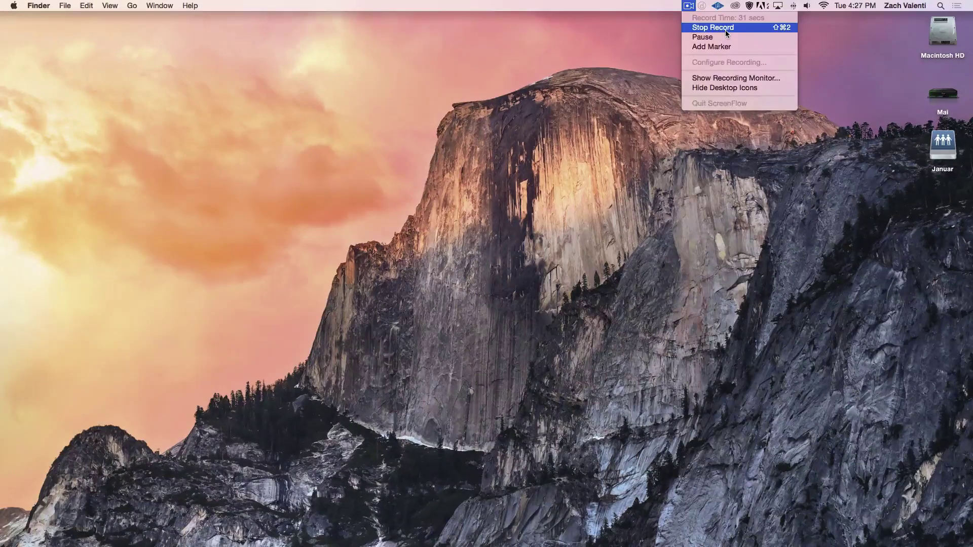
Step: Stop the recording so the camera and screen clips open in an Untitled document
{"action": "left_click", "coordinate": [641, 41]}
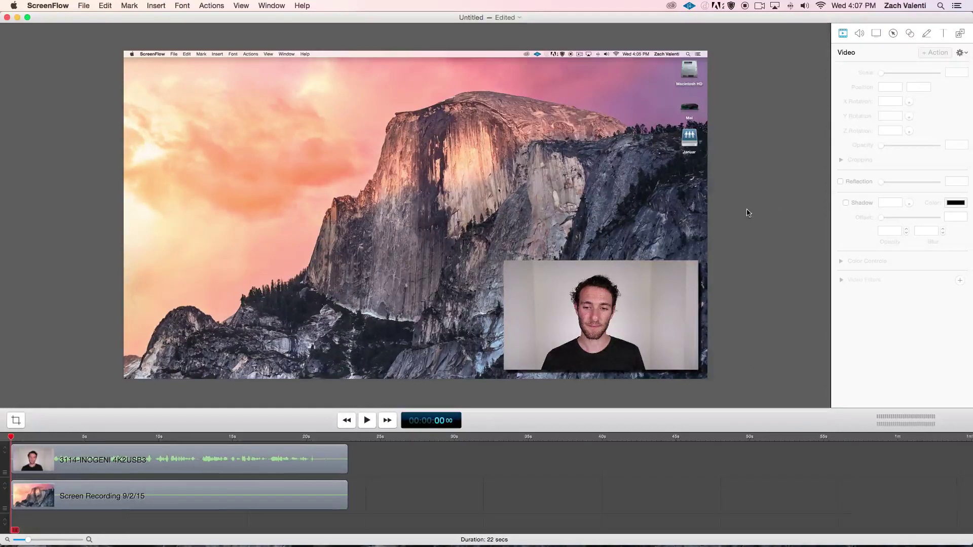
Step: Save the project as 'Sample Project'
{"action": "key", "text": "super+s"}
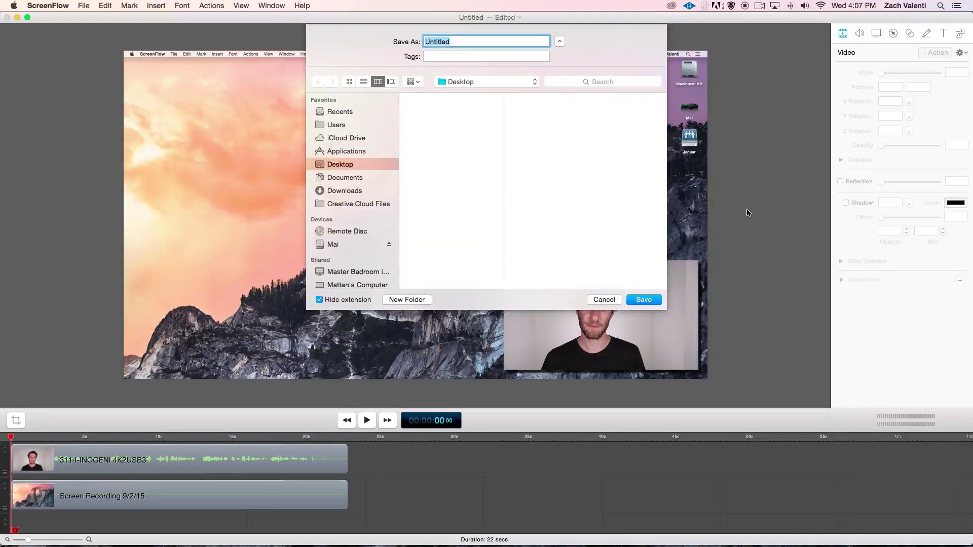
{"action": "type", "text": "Sample Project"}
{"action": "key", "text": "Return"}
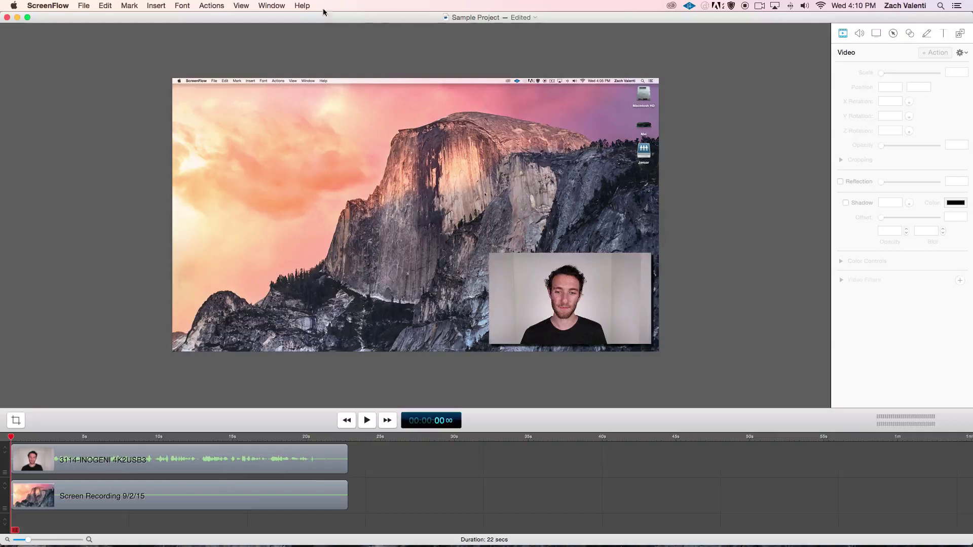
{"action": "left_click", "coordinate": [302, 6]}
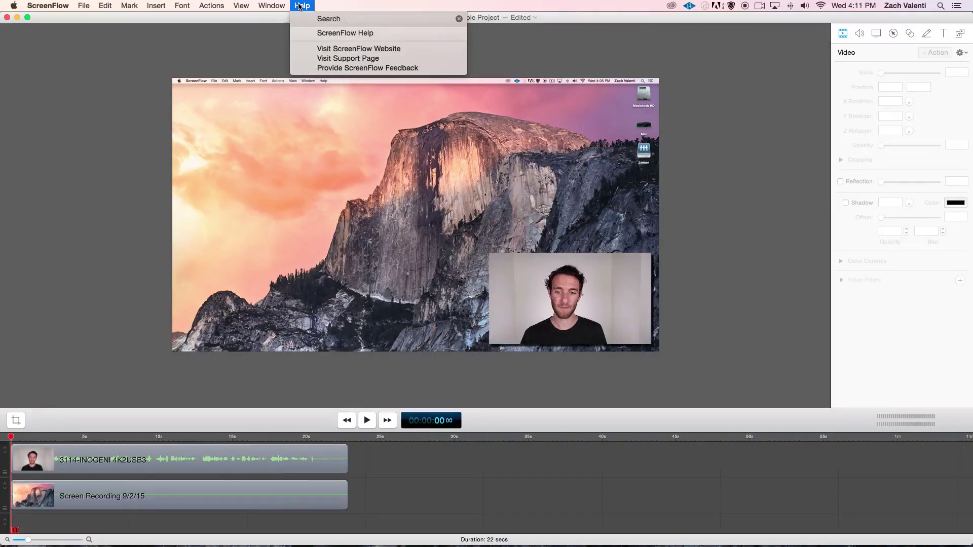
Step: Navigate ScreenFlow Help via Tour 2 and Editing ScreenFlow Projects to the Editor Window Overview page
{"action": "left_click", "coordinate": [342, 33]}
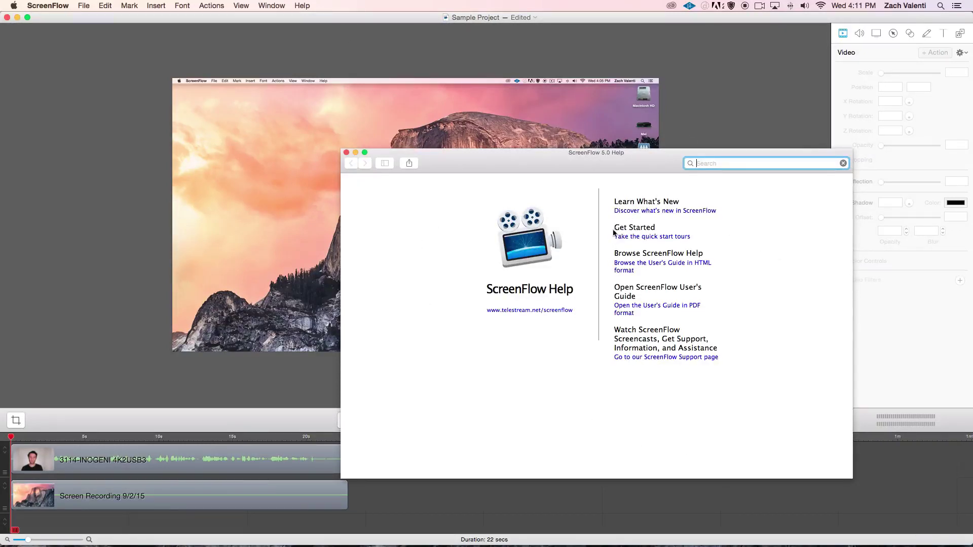
{"action": "left_click_drag", "start_coordinate": [612, 228], "coordinate": [655, 227]}
{"action": "left_click", "coordinate": [662, 231]}
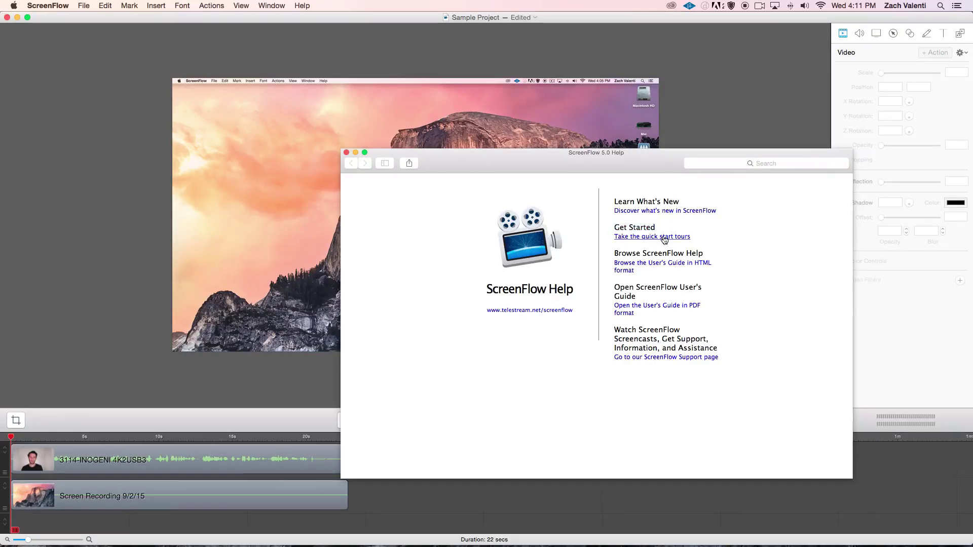
{"action": "left_click", "coordinate": [665, 238]}
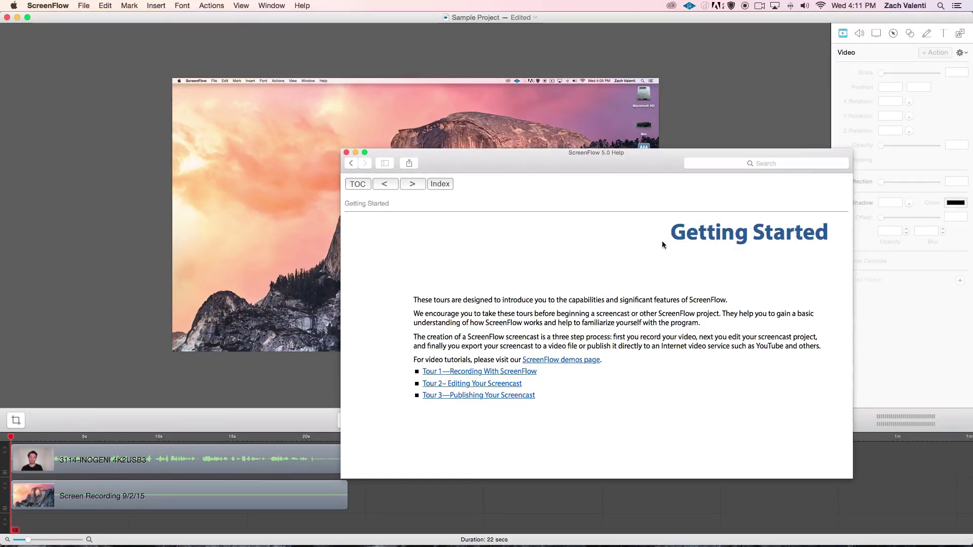
{"action": "left_click", "coordinate": [506, 385]}
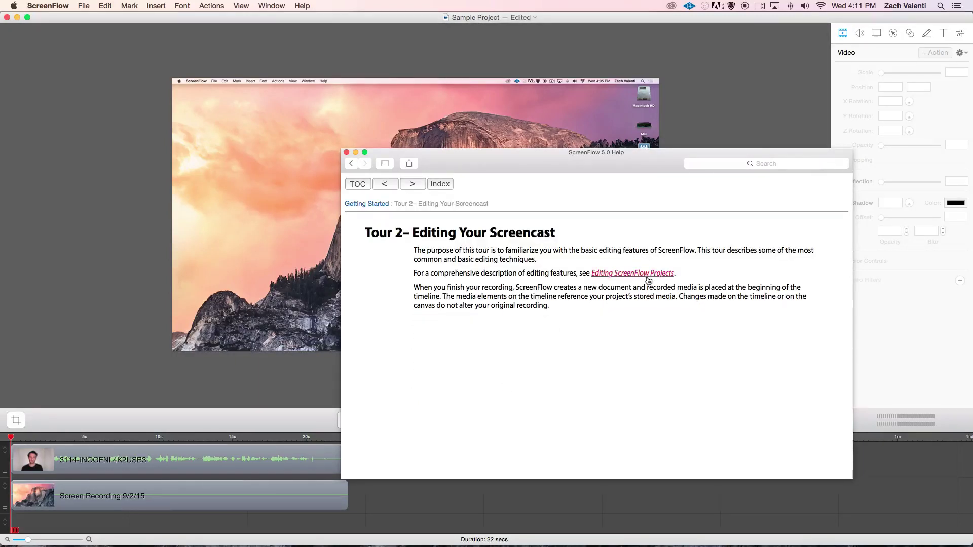
{"action": "left_click", "coordinate": [649, 274]}
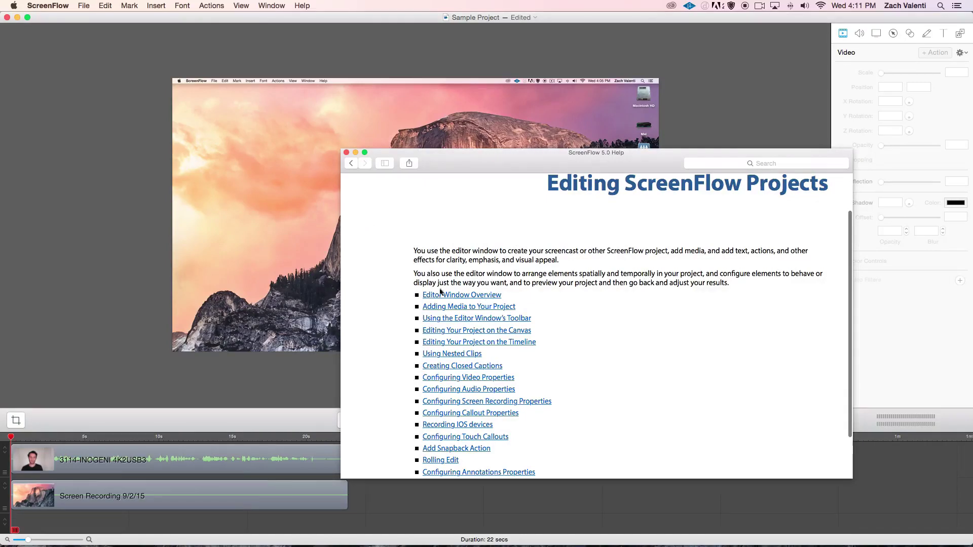
{"action": "left_click", "coordinate": [464, 297]}
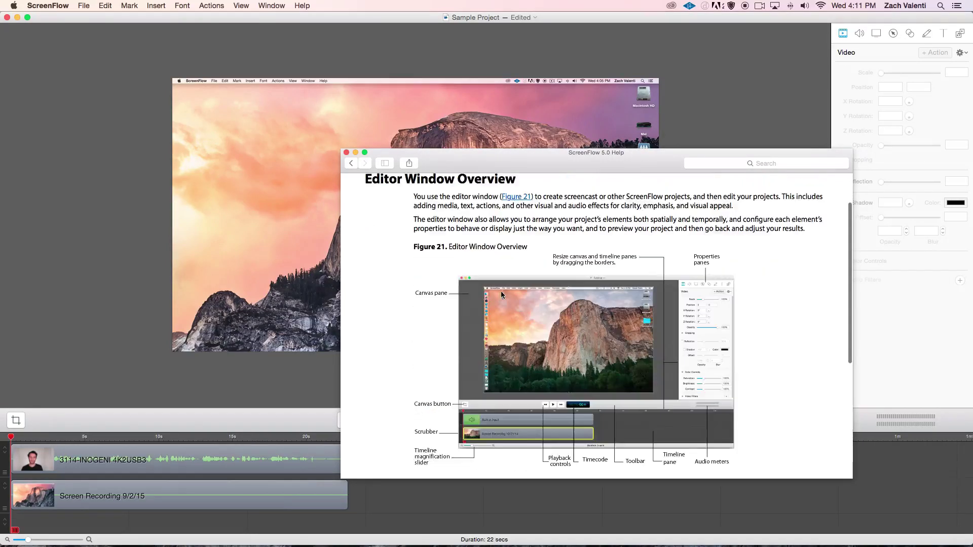
{"action": "scroll", "coordinate": [804, 286], "scroll_direction": "down", "scroll_amount": 8}
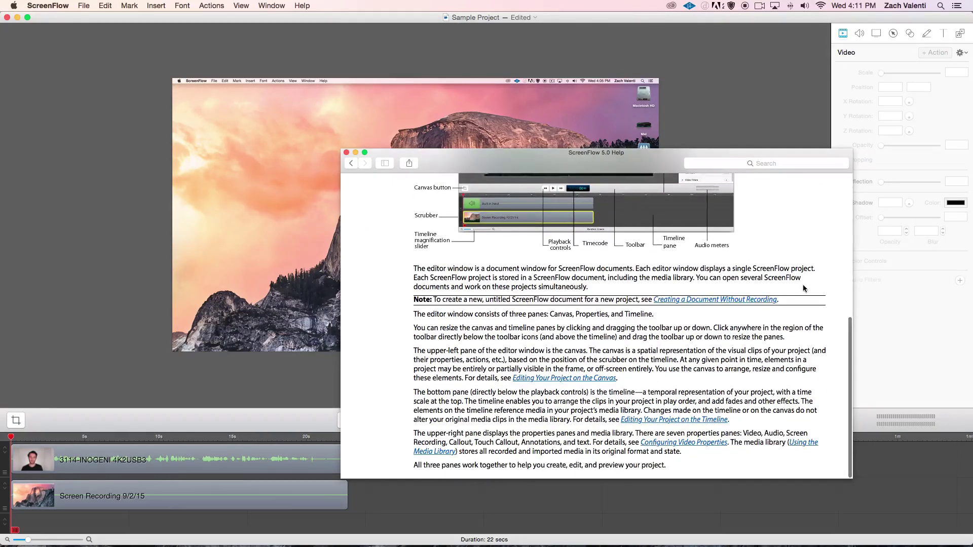
{"action": "scroll", "coordinate": [803, 287], "scroll_direction": "up", "scroll_amount": 10}
{"action": "scroll", "coordinate": [802, 285], "scroll_direction": "down", "scroll_amount": 2}
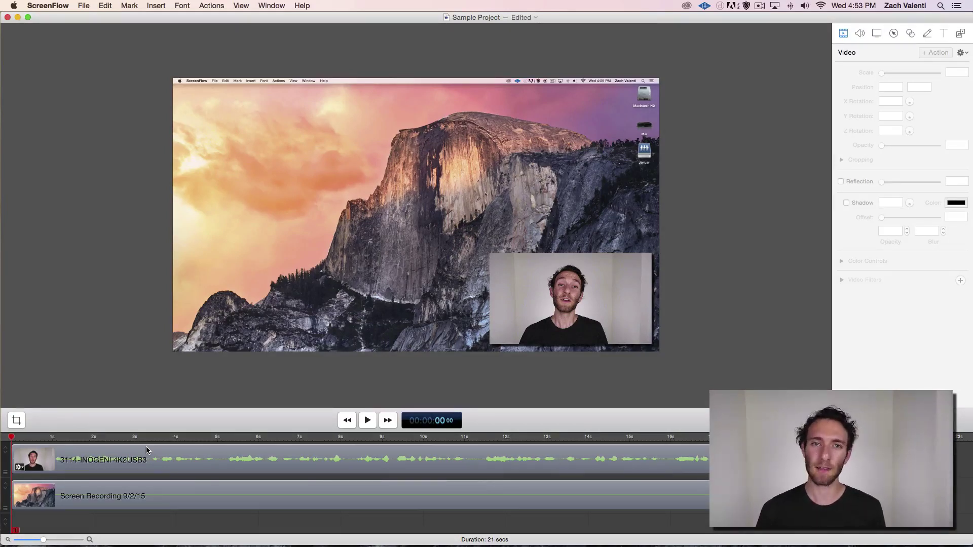
Step: Split both clips at the 5-second mark, then undo the split to keep them whole
{"action": "left_click", "coordinate": [225, 459]}
{"action": "left_click", "coordinate": [234, 497], "text": "shift"}
{"action": "key", "text": "t"}
{"action": "key", "text": "super+shift+a"}
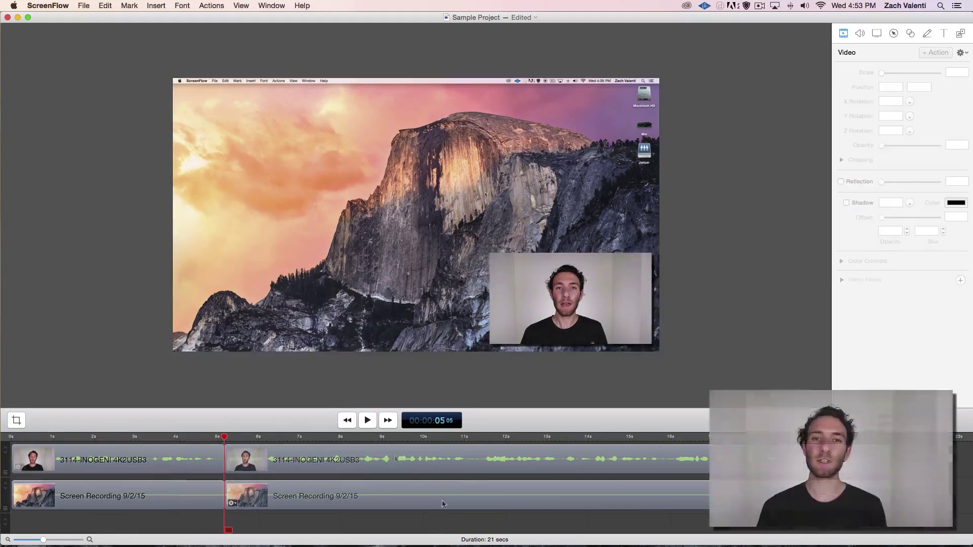
{"action": "key", "text": "super+z"}
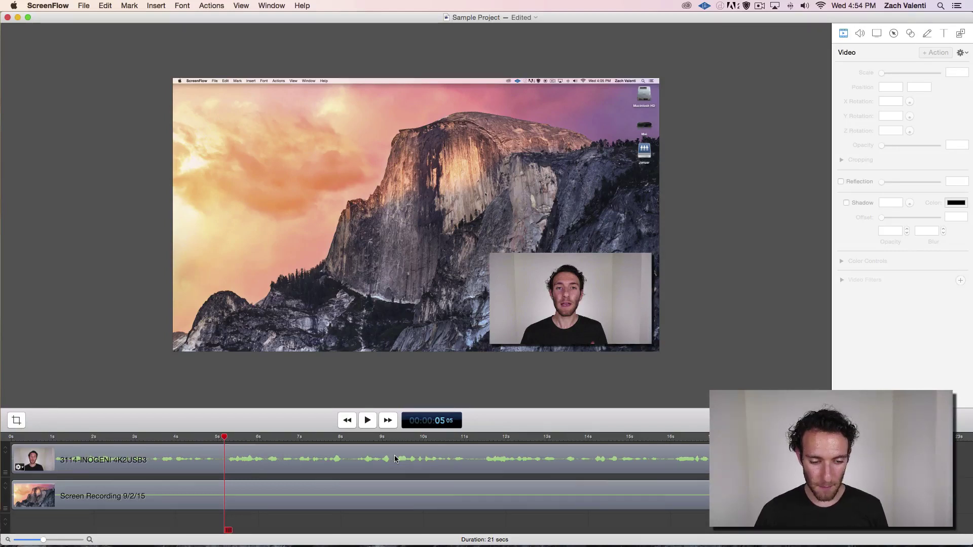
Step: Split the webcam clip at about 5 seconds
{"action": "mouse_move", "coordinate": [226, 437]}
{"action": "left_mouse_down"}
{"action": "mouse_move", "coordinate": [189, 437]}
{"action": "mouse_move", "coordinate": [216, 436]}
{"action": "left_mouse_up"}
{"action": "left_click", "coordinate": [219, 455]}
{"action": "left_click", "coordinate": [220, 437]}
{"action": "key", "text": "t"}
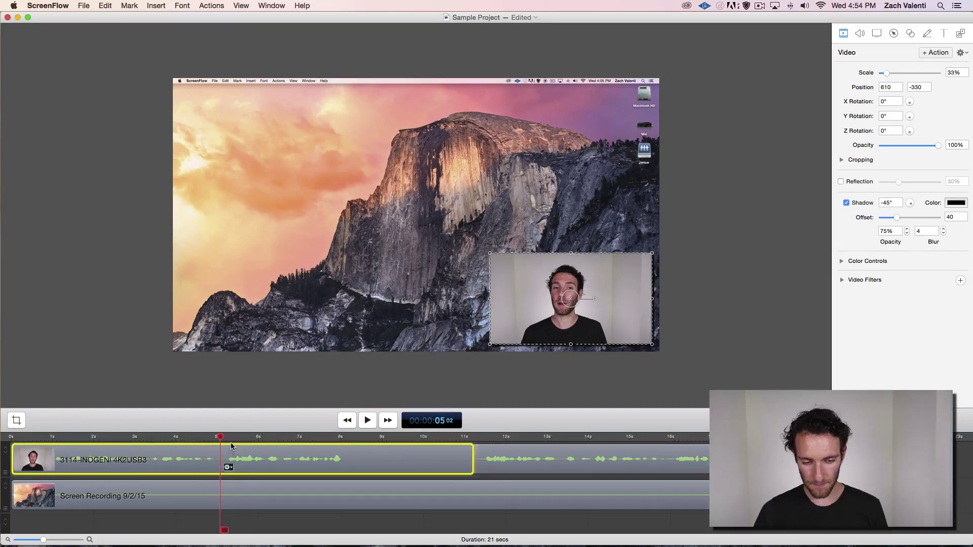
Step: Move the webcam clip's second half onto a track below Screen Recording and play it back
{"action": "left_click", "coordinate": [258, 447]}
{"action": "left_click_drag", "start_coordinate": [258, 506], "coordinate": [257, 526]}
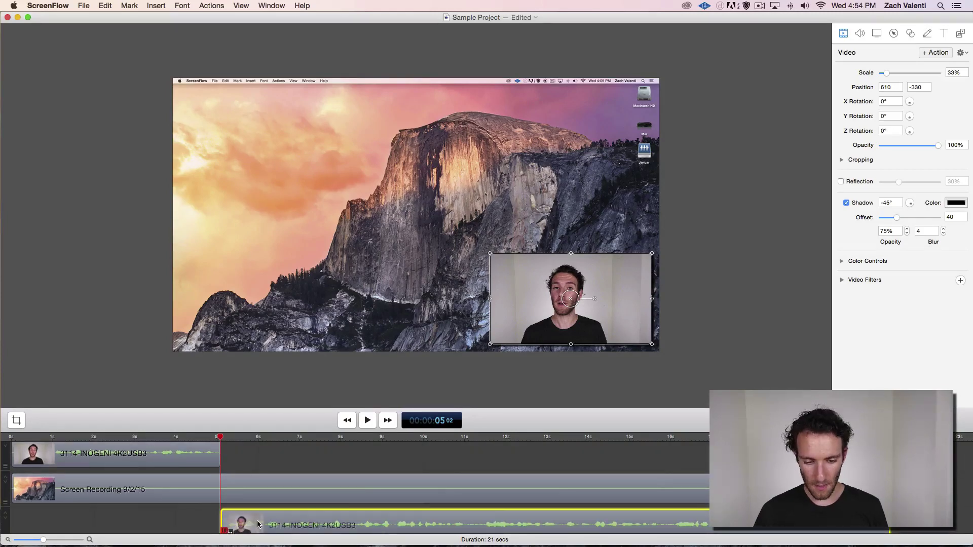
{"action": "left_click", "coordinate": [193, 437]}
{"action": "key", "text": "space"}
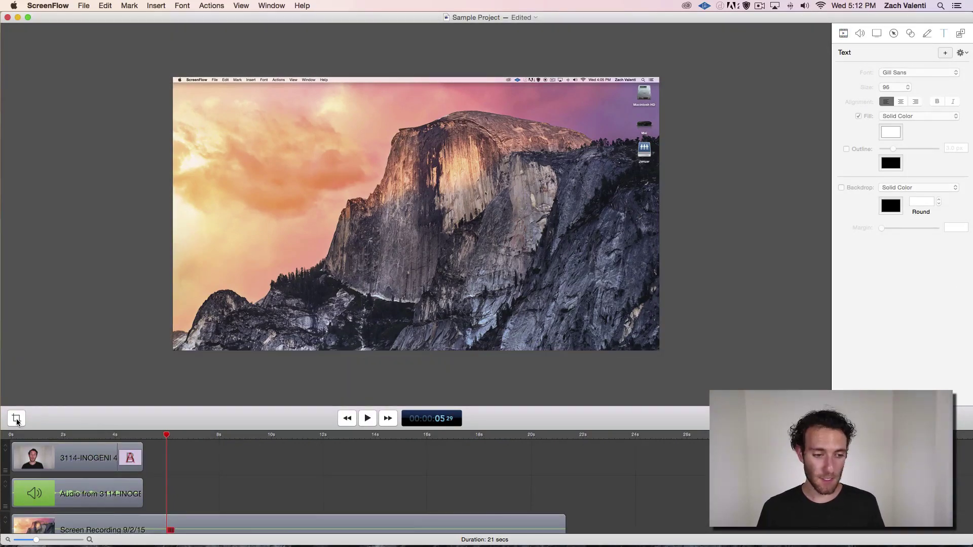
Step: Resize the canvas to 1920 x 1080 and stretch the screen recording to fill it
{"action": "left_click", "coordinate": [17, 419]}
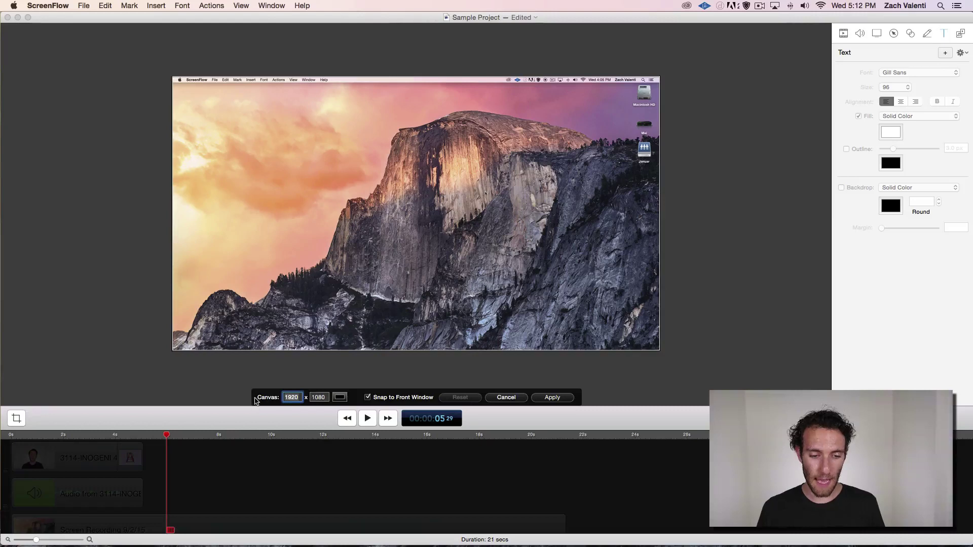
{"action": "left_click", "coordinate": [285, 397]}
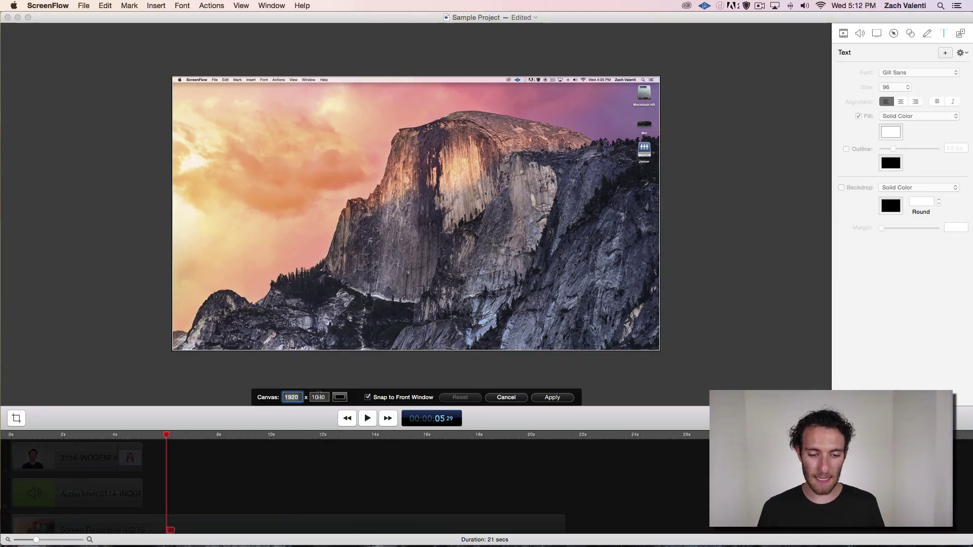
{"action": "key", "text": "Tab"}
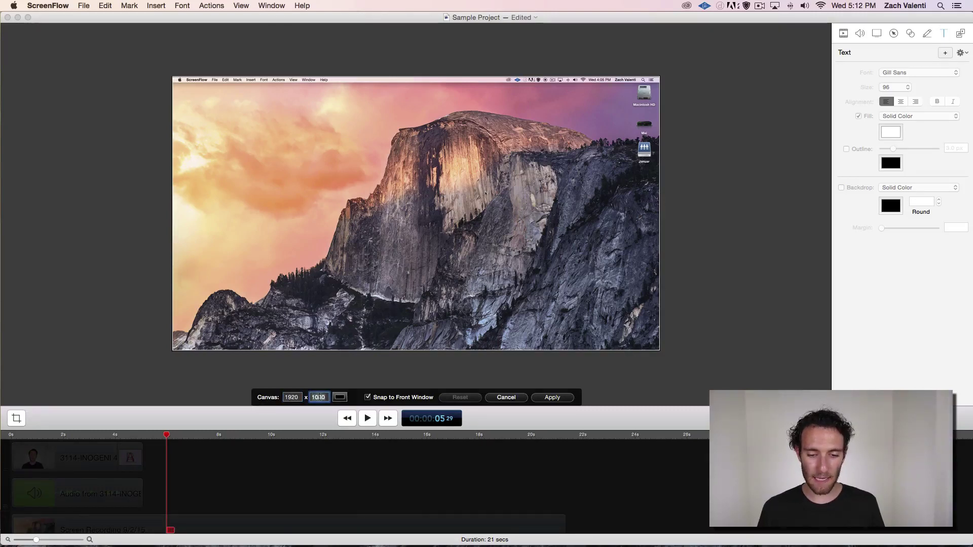
{"action": "left_click", "coordinate": [557, 400]}
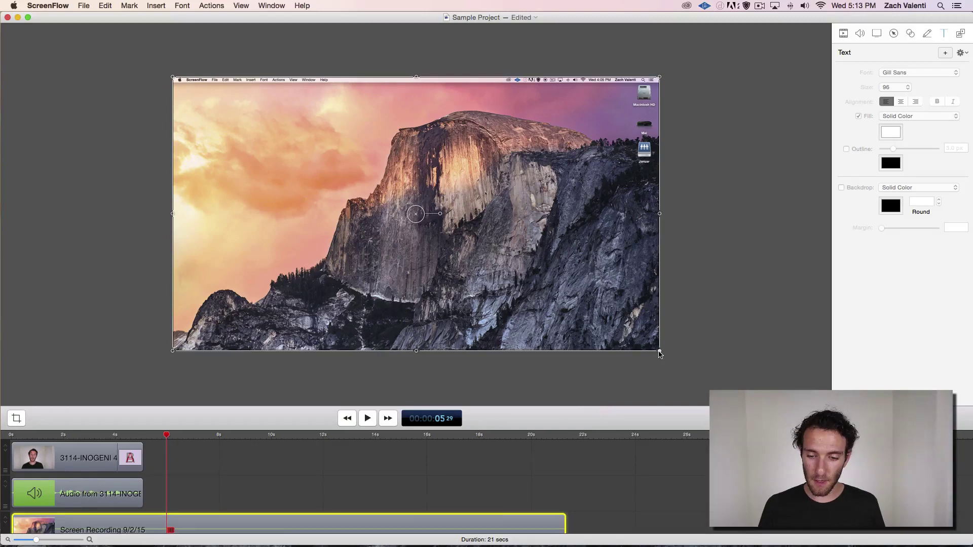
{"action": "left_click_drag", "start_coordinate": [659, 350], "coordinate": [689, 337]}
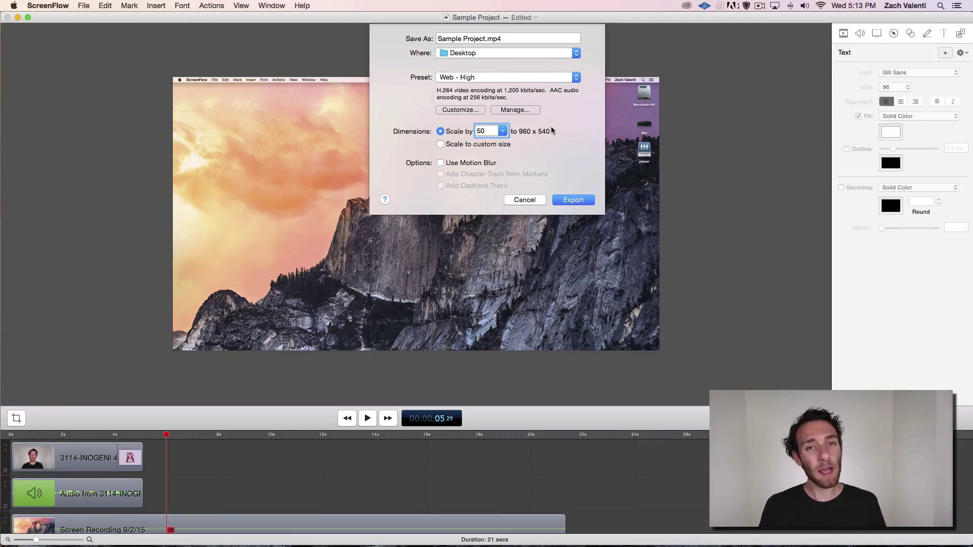
Step: Set the export scale to 100% (1920 x 1080), keeping the Web - High preset
{"action": "left_click", "coordinate": [503, 131]}
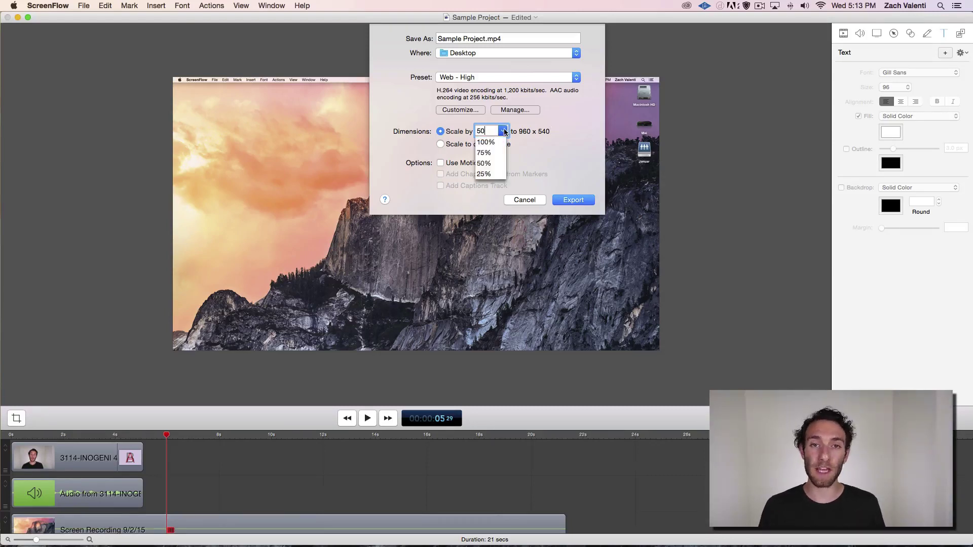
{"action": "left_click", "coordinate": [485, 143]}
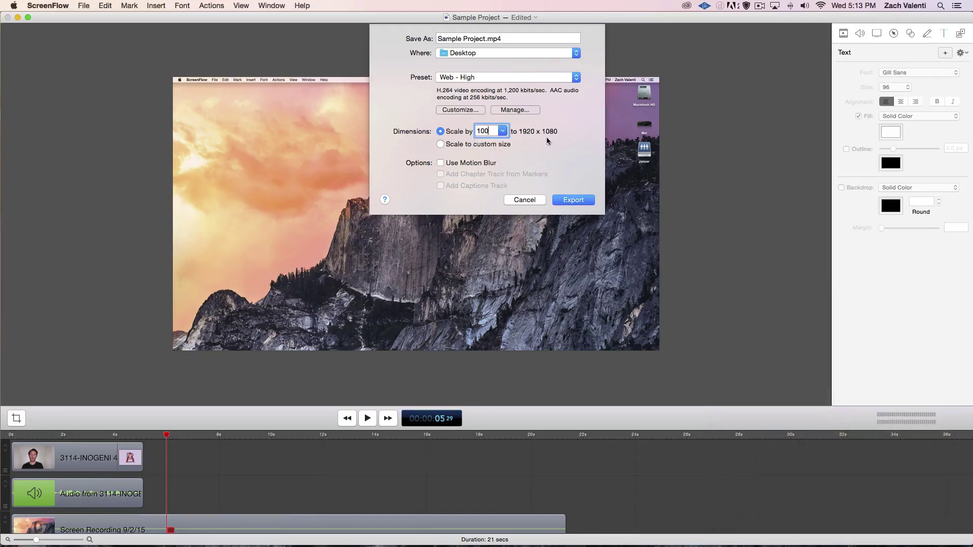
{"action": "left_click", "coordinate": [456, 77]}
{"action": "left_click", "coordinate": [456, 77]}
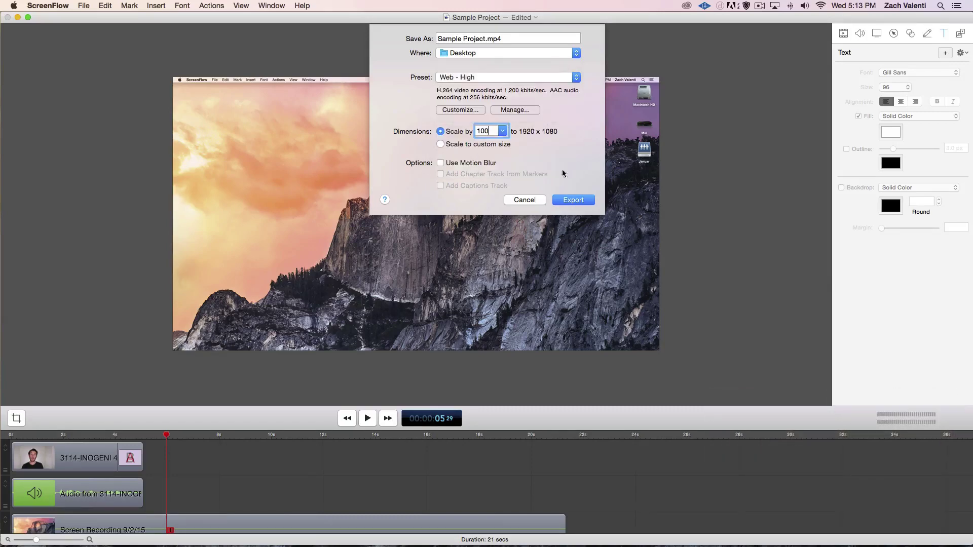
Step: Export Sample Project.mp4 to the Desktop
{"action": "left_click", "coordinate": [575, 199]}
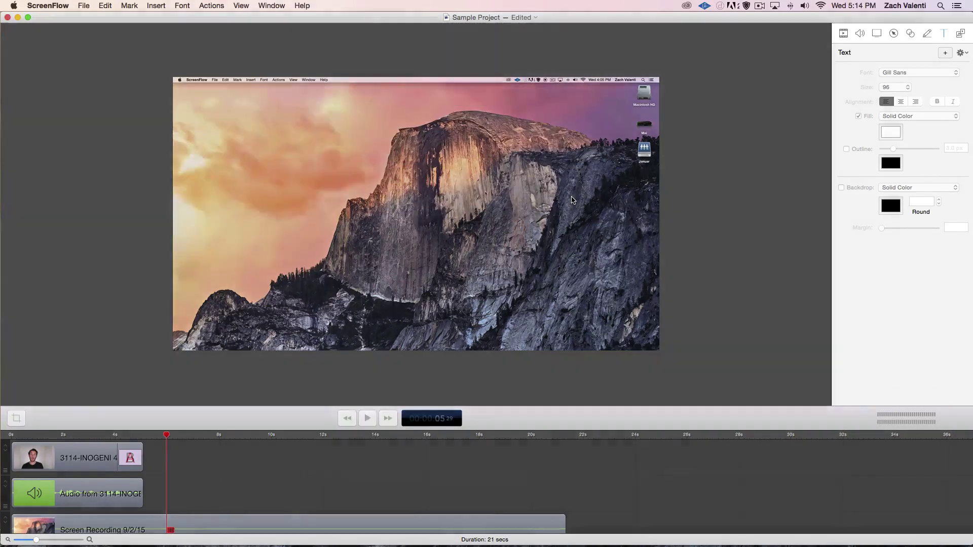